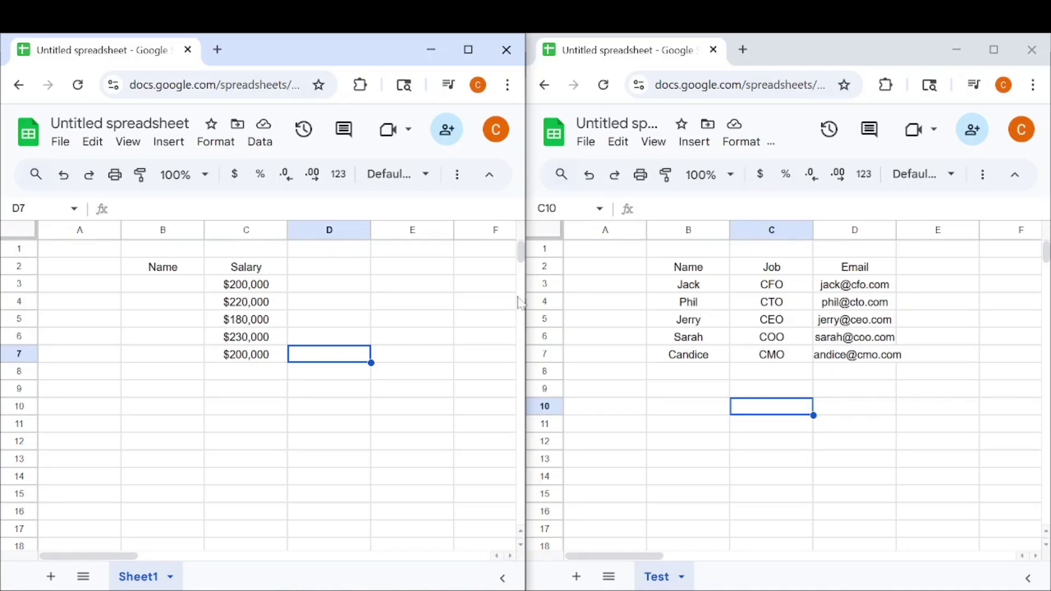
# - Abandon the first attempt at B3's formula and leave the cell empty
pyautogui.click(346, 333)
pyautogui.click(182, 284)
pyautogui.write('=')
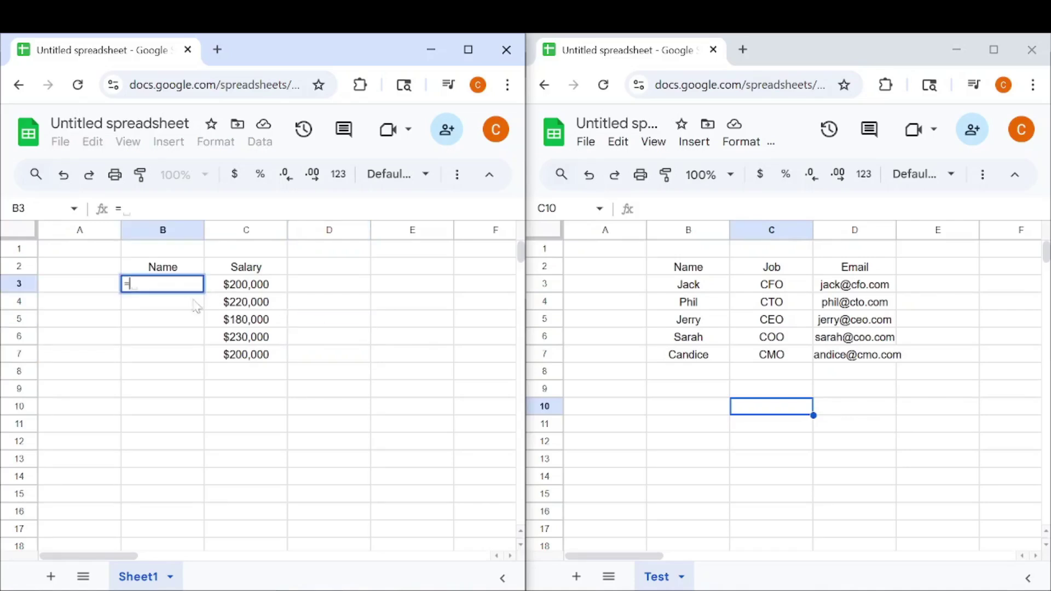
pyautogui.click(688, 302)
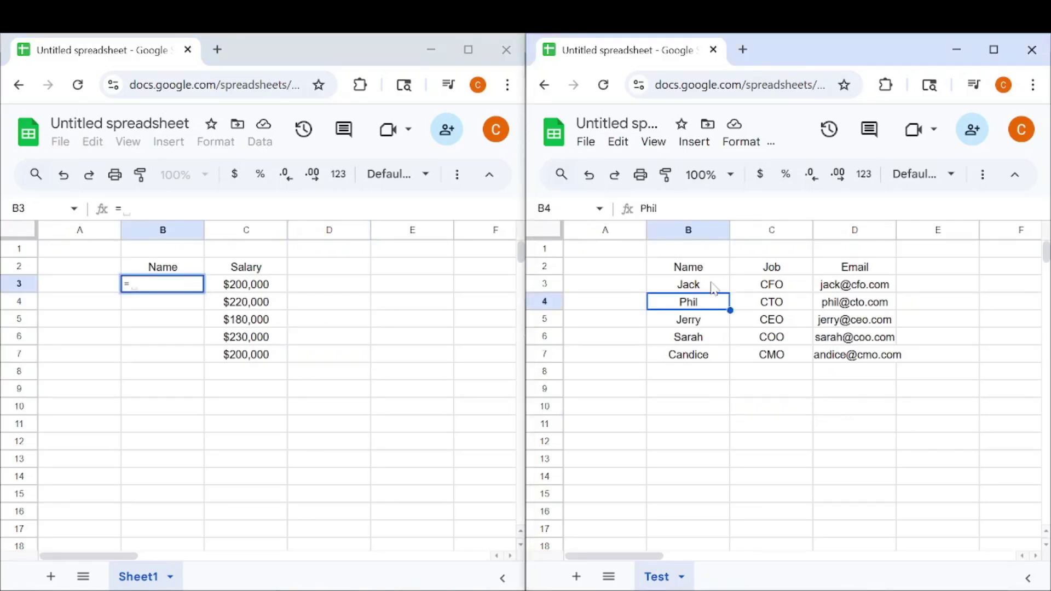
pyautogui.click(162, 319)
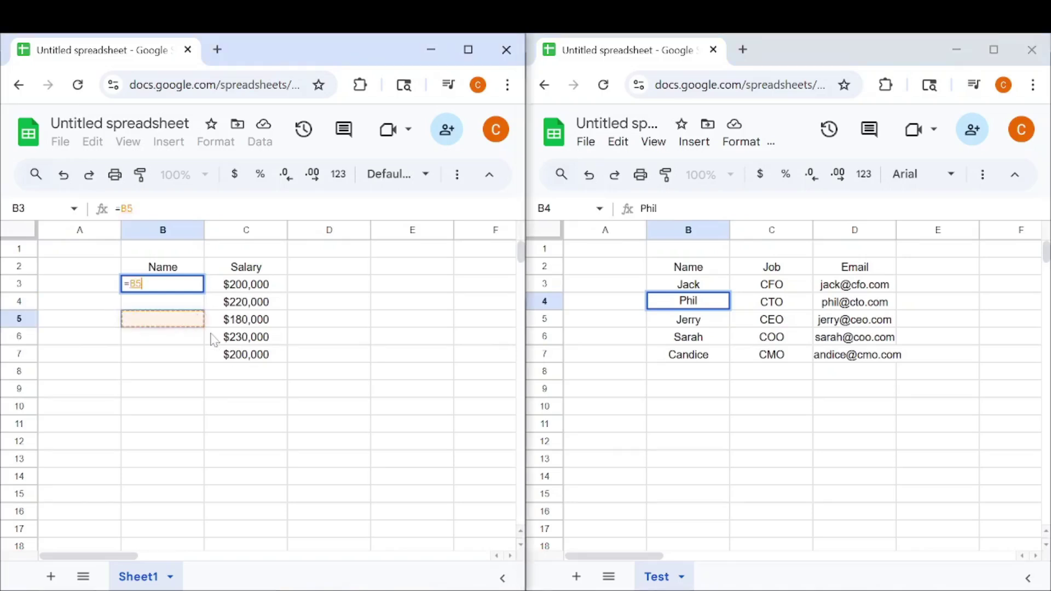
pyautogui.press('BackSpace')
pyautogui.press('BackSpace')
pyautogui.write('BASE(')
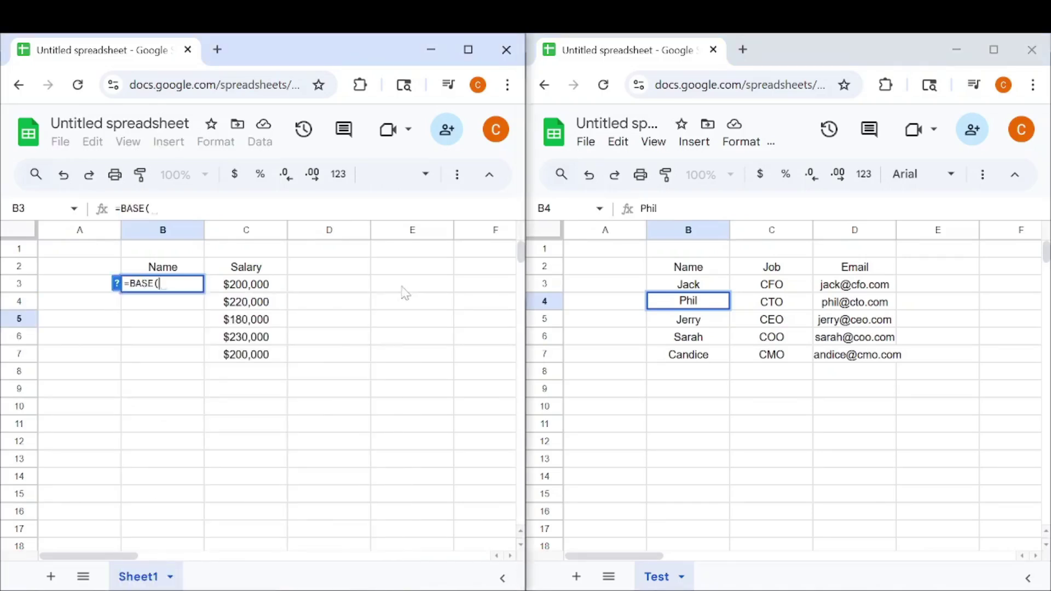
pyautogui.hotkey('ctrl', 'a')
pyautogui.press('BackSpace')
pyautogui.press('Return')
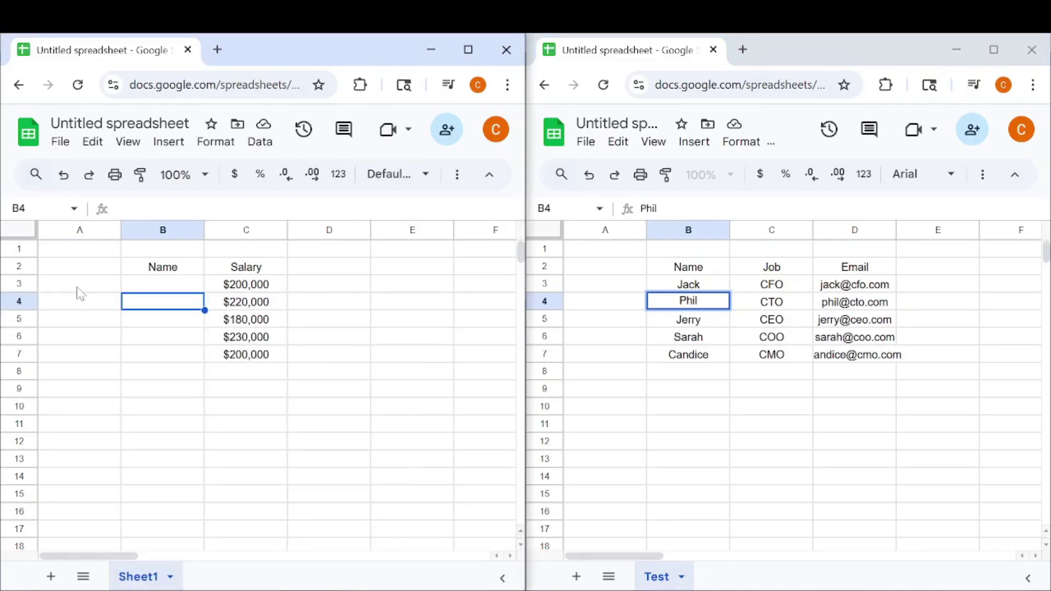
# - Select source names Jack through Candice and the matching Name cells in Sheet1
pyautogui.click(177, 271)
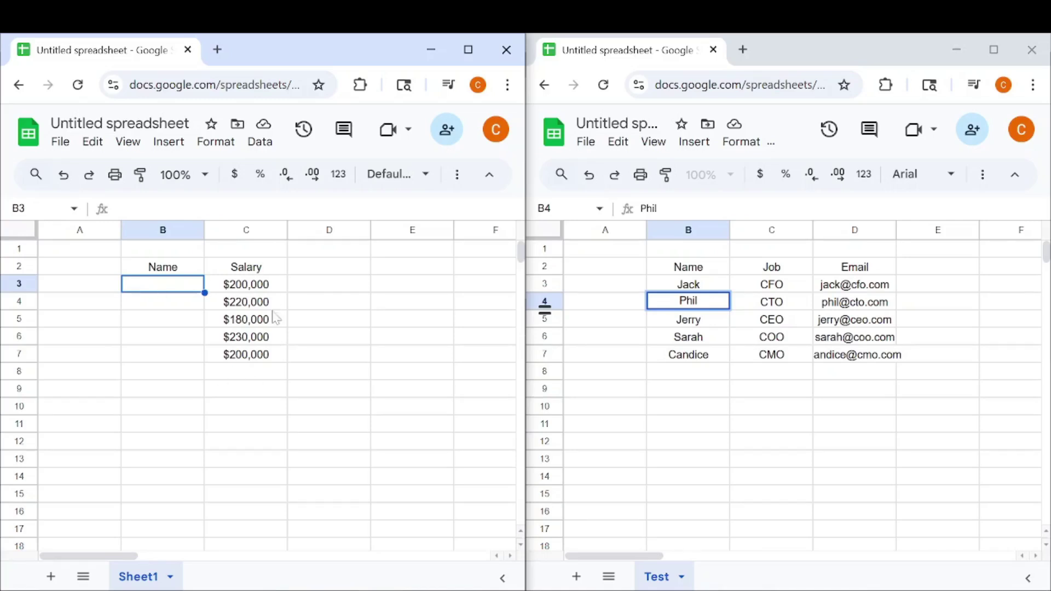
pyautogui.click(317, 286)
pyautogui.click(582, 312)
pyautogui.press('Right')
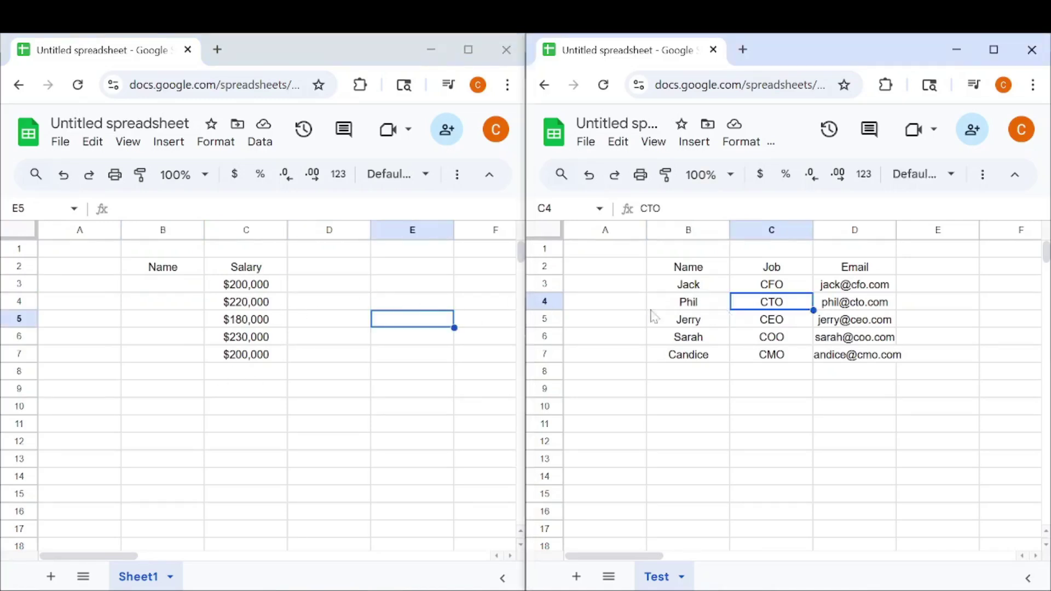
pyautogui.press('Down')
pyautogui.press('Down')
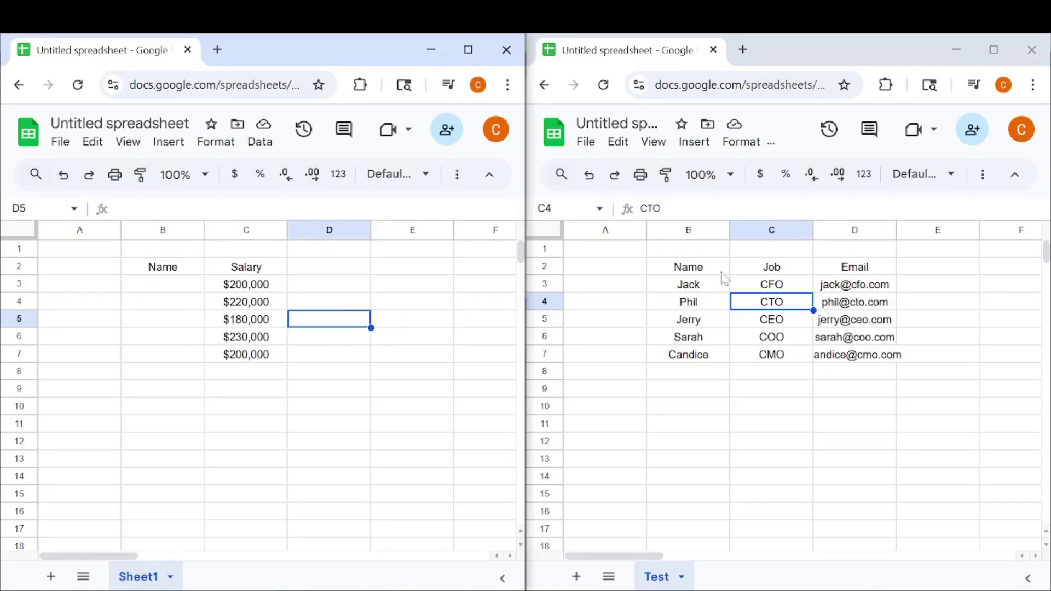
pyautogui.moveTo(690, 284); pyautogui.dragTo(689, 355)
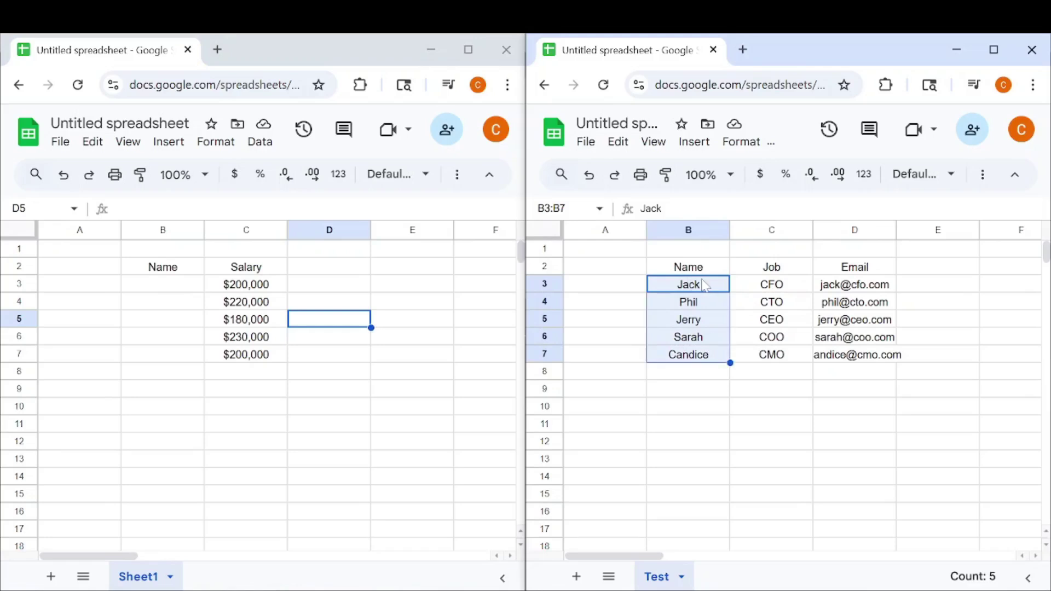
pyautogui.moveTo(164, 285); pyautogui.dragTo(168, 359)
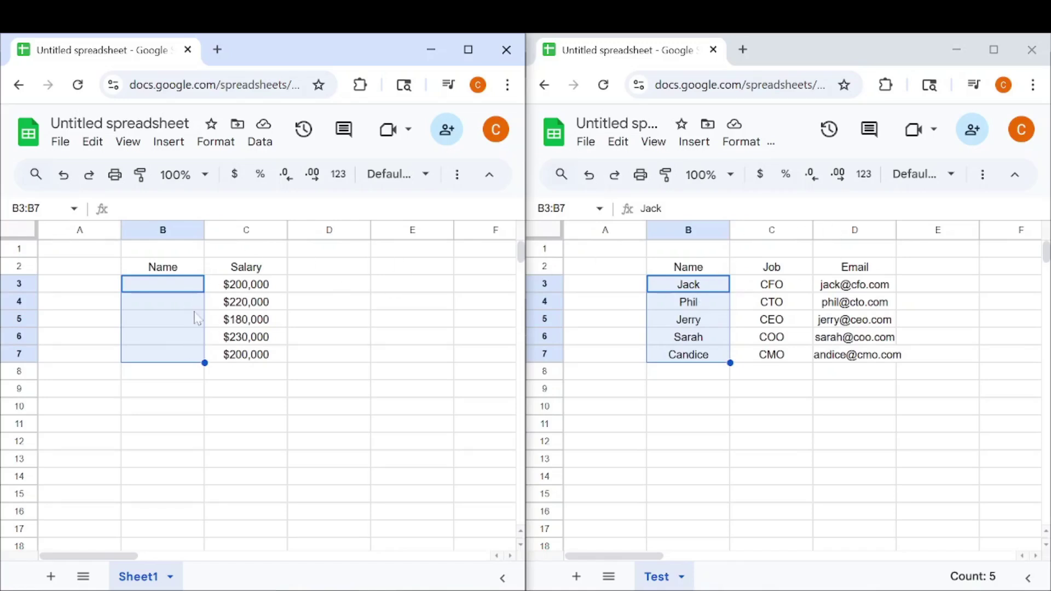
# - Start =IMPORTRANGE(" in cell B3 from the function suggestion
pyautogui.click(177, 289)
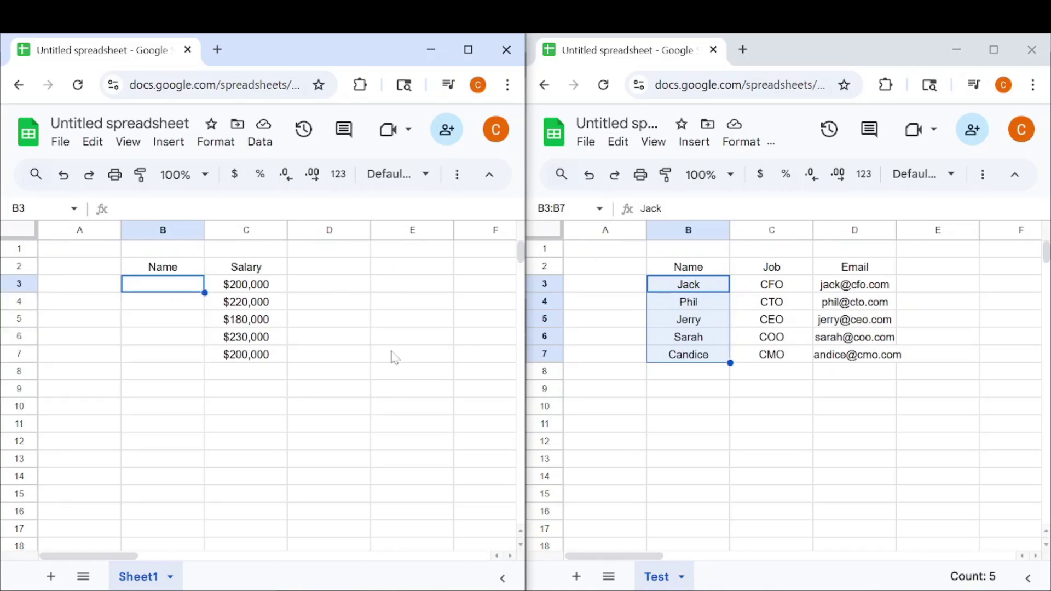
pyautogui.press('Return')
pyautogui.write('=')
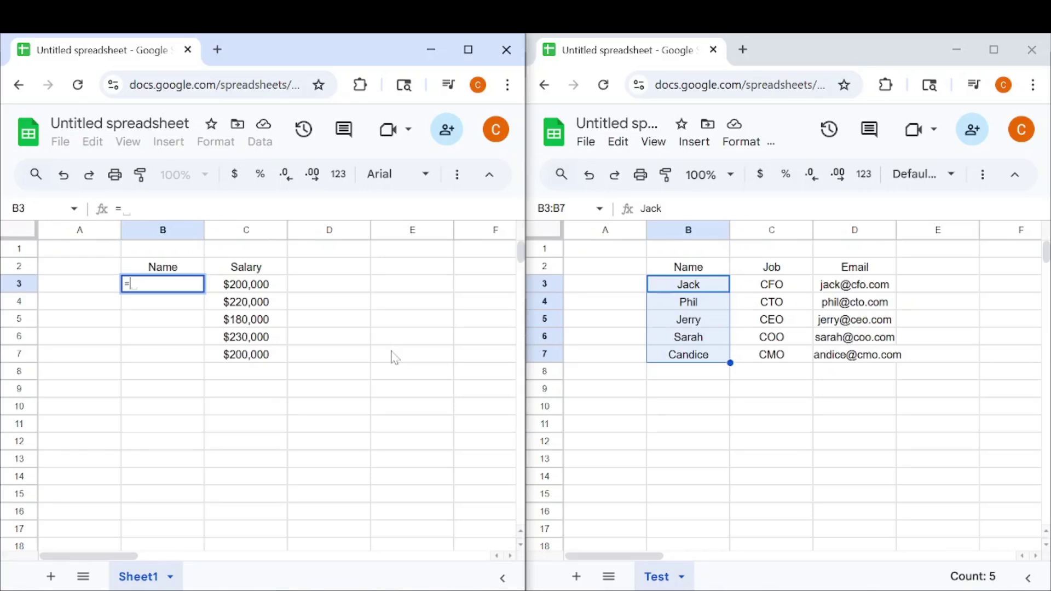
pyautogui.write('impor')
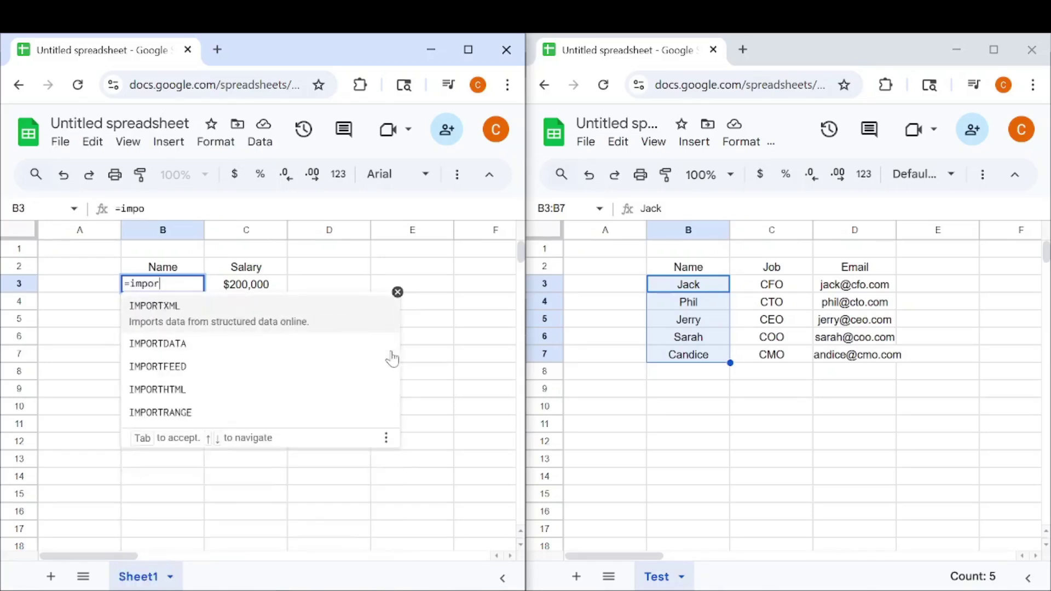
pyautogui.write('tran')
pyautogui.press('Tab')
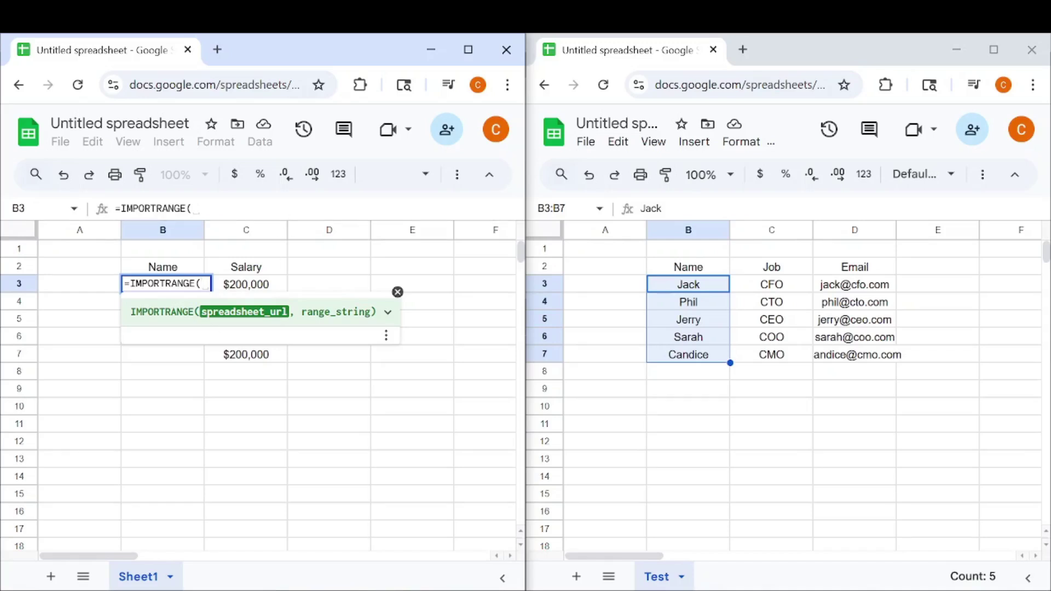
pyautogui.write('"')
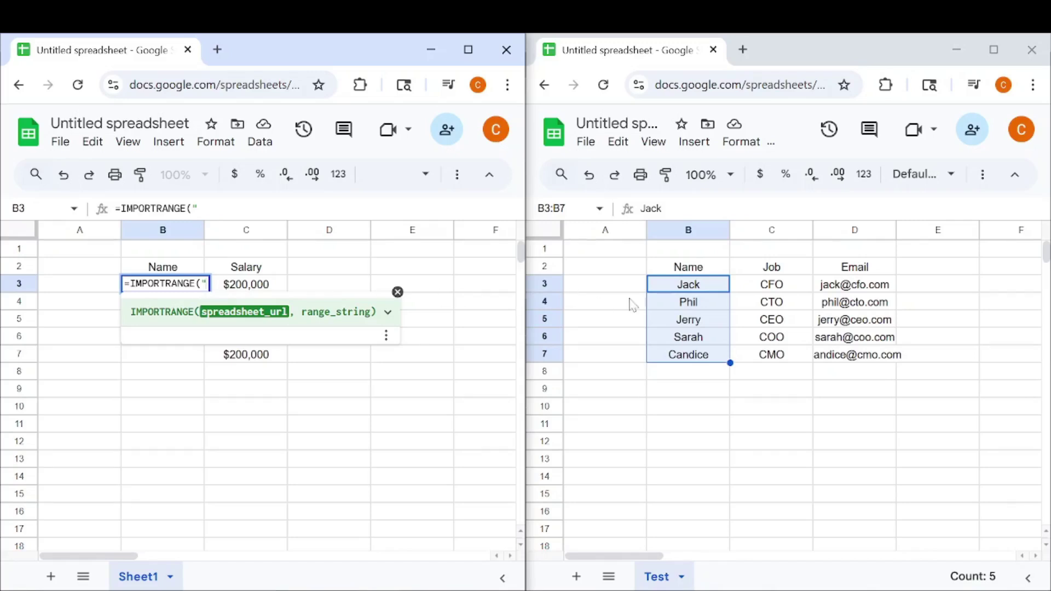
# - Copy the source spreadsheet's URL from its address bar and paste it into B3's formula
pyautogui.click(771, 284)
pyautogui.click(726, 85)
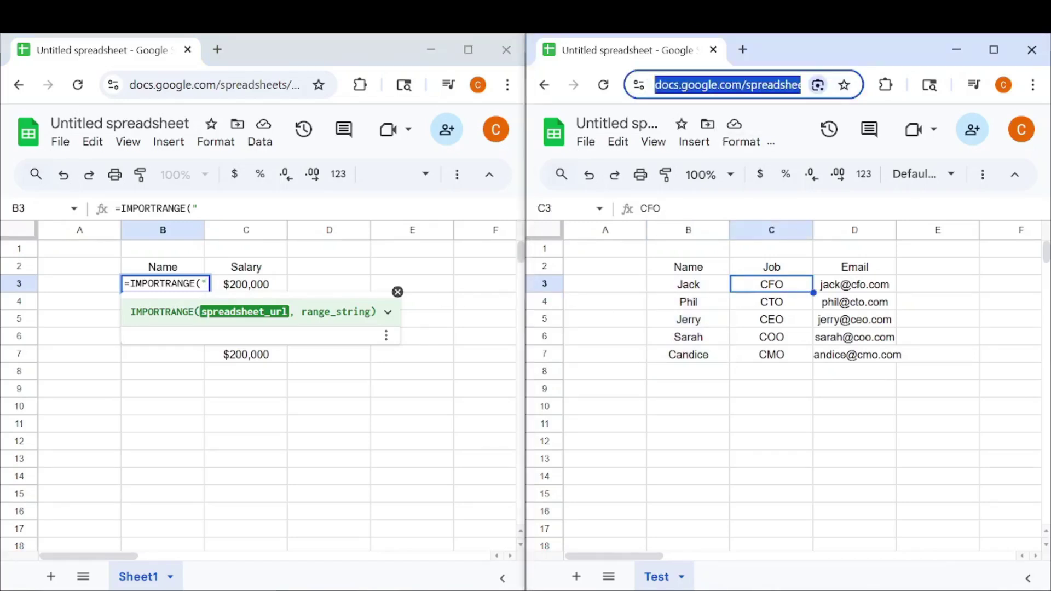
pyautogui.rightClick(725, 86)
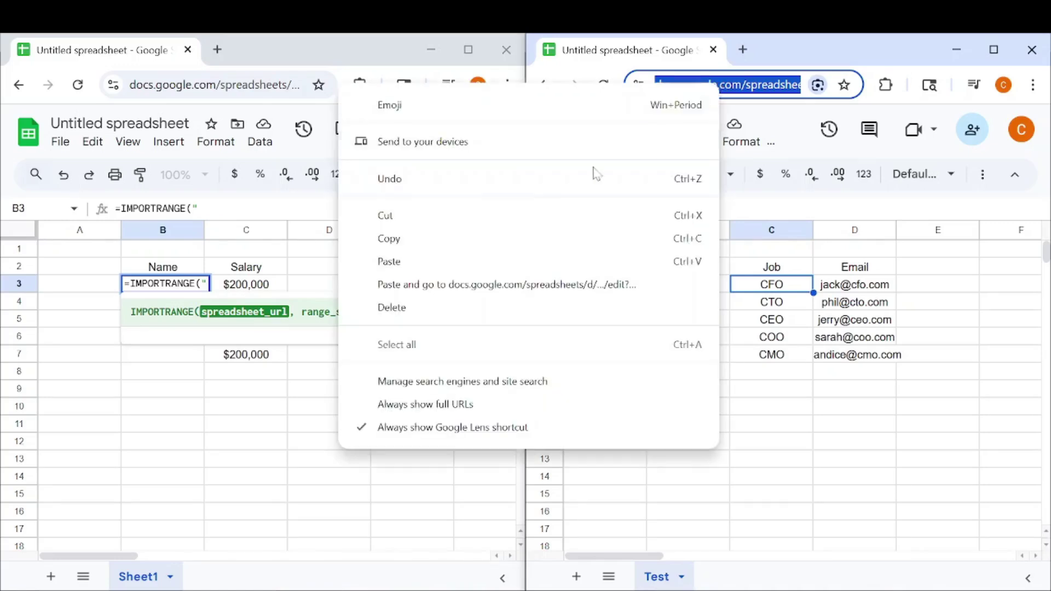
pyautogui.click(450, 238)
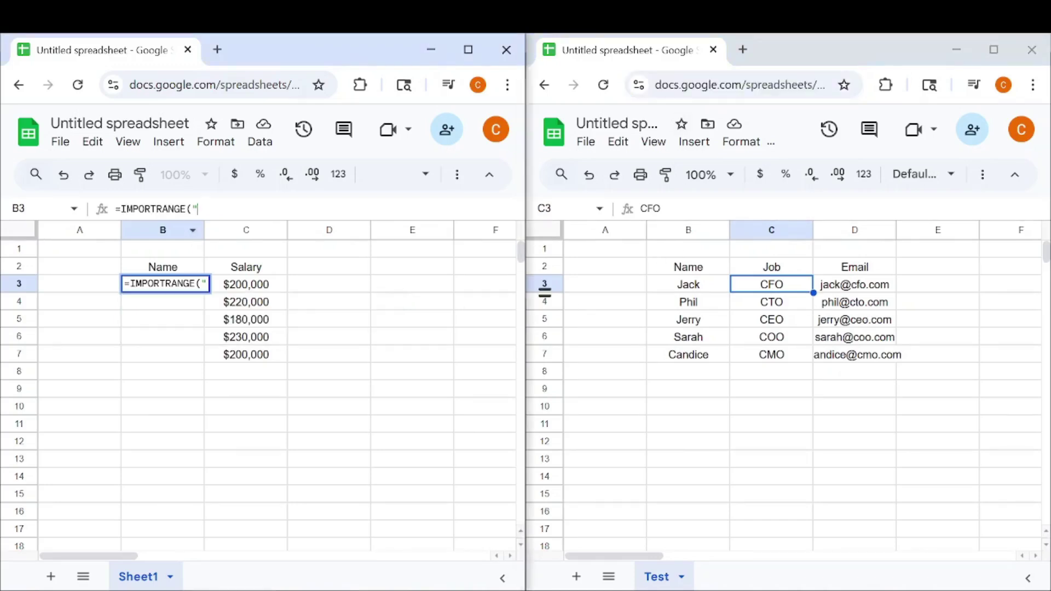
pyautogui.click(196, 239)
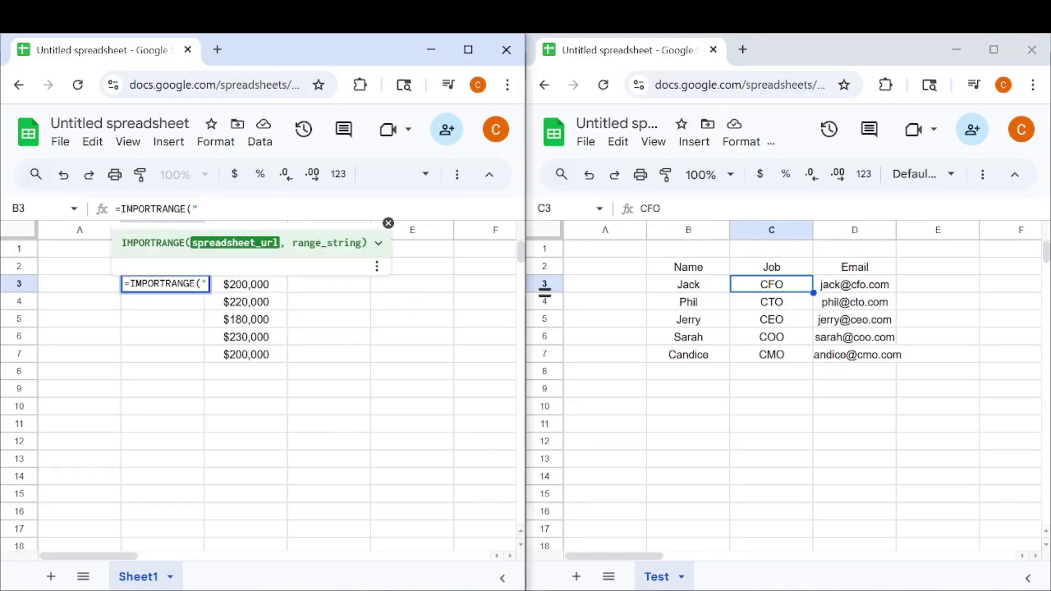
pyautogui.hotkey('ctrl', 'v')
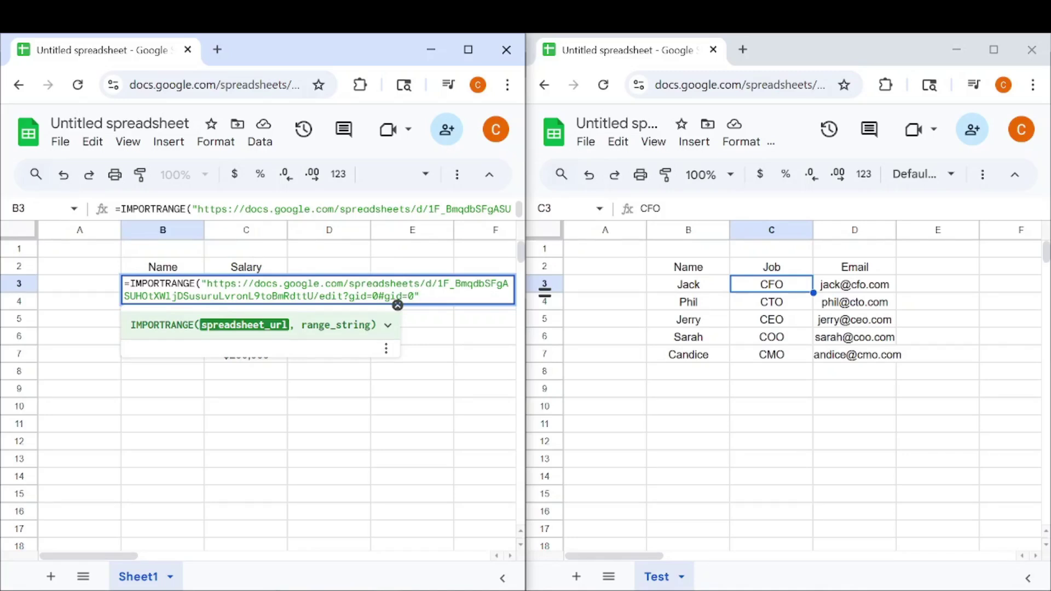
pyautogui.write(',')
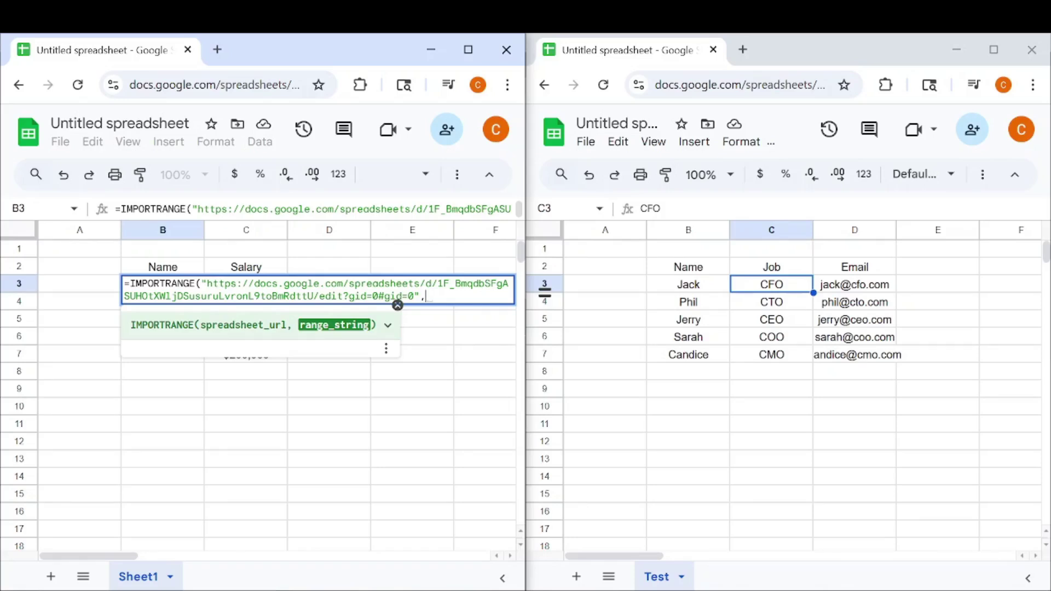
pyautogui.write('"')
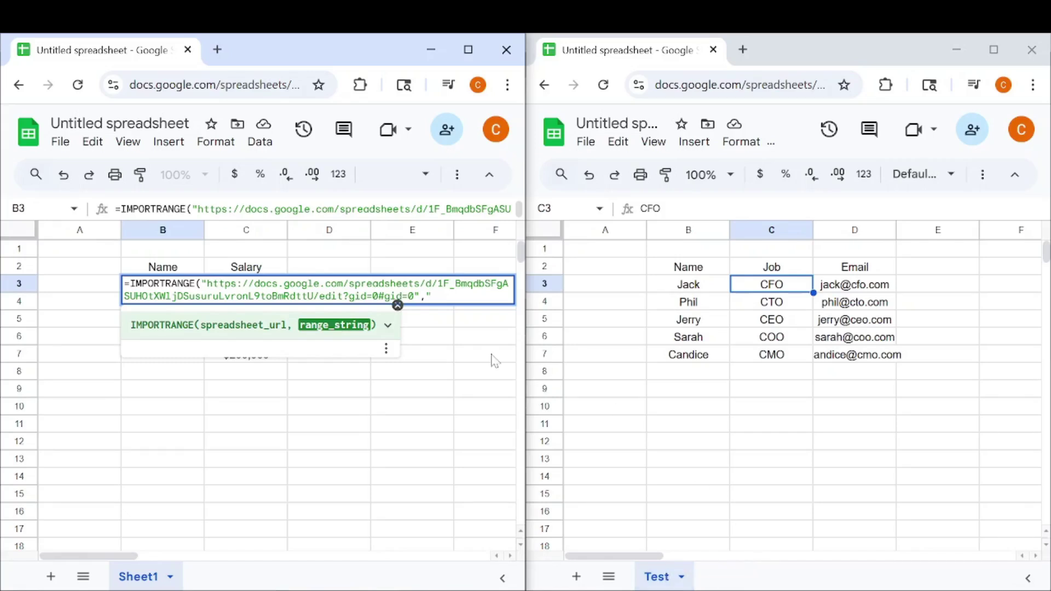
pyautogui.write('Test')
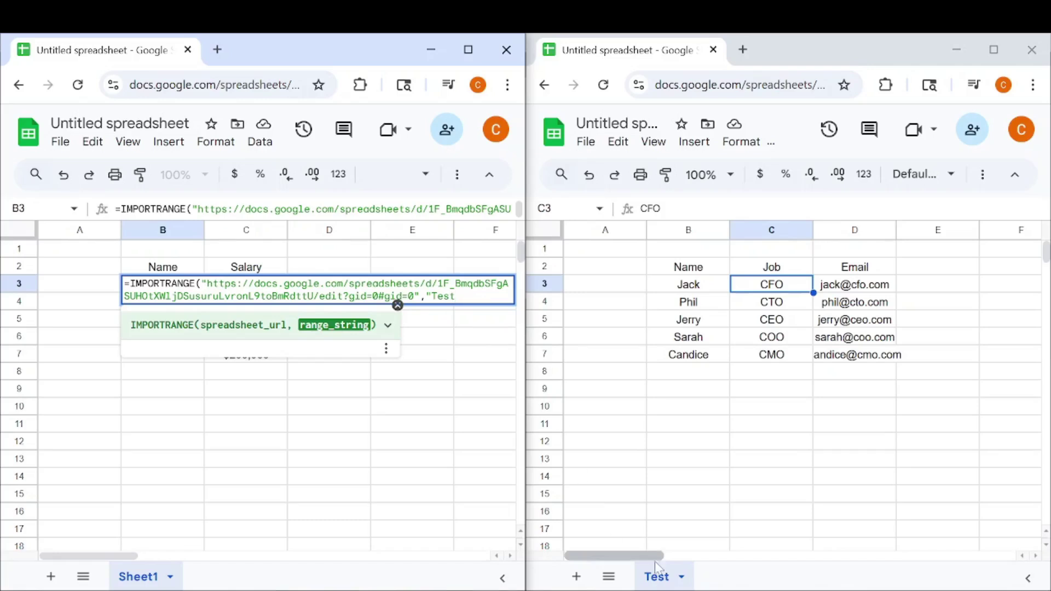
pyautogui.write('!')
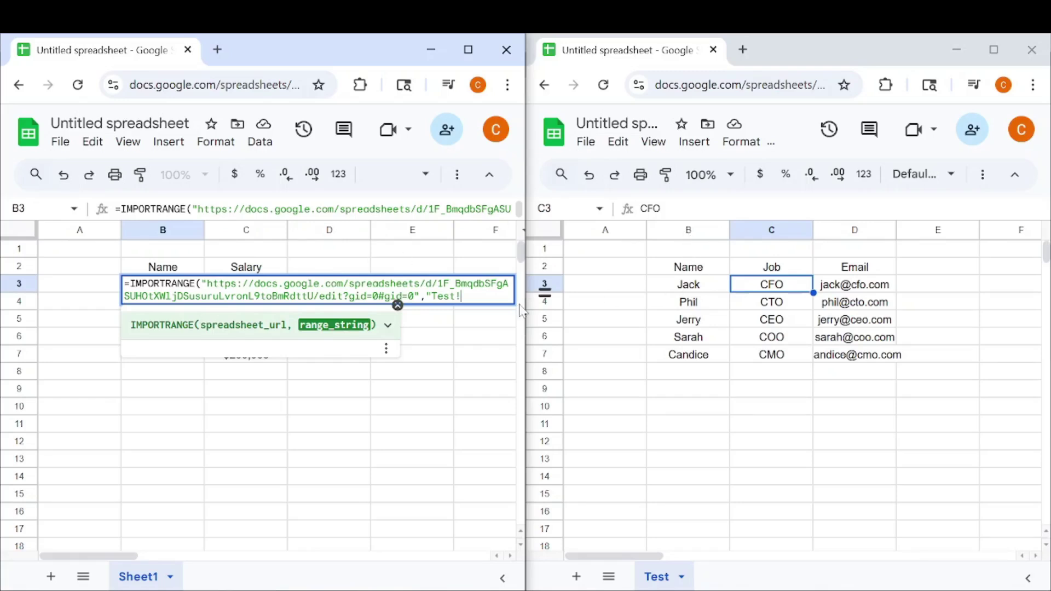
pyautogui.write('B3')
# - Finish the formula with the range "Test!B3" and enter it
pyautogui.press('Return')
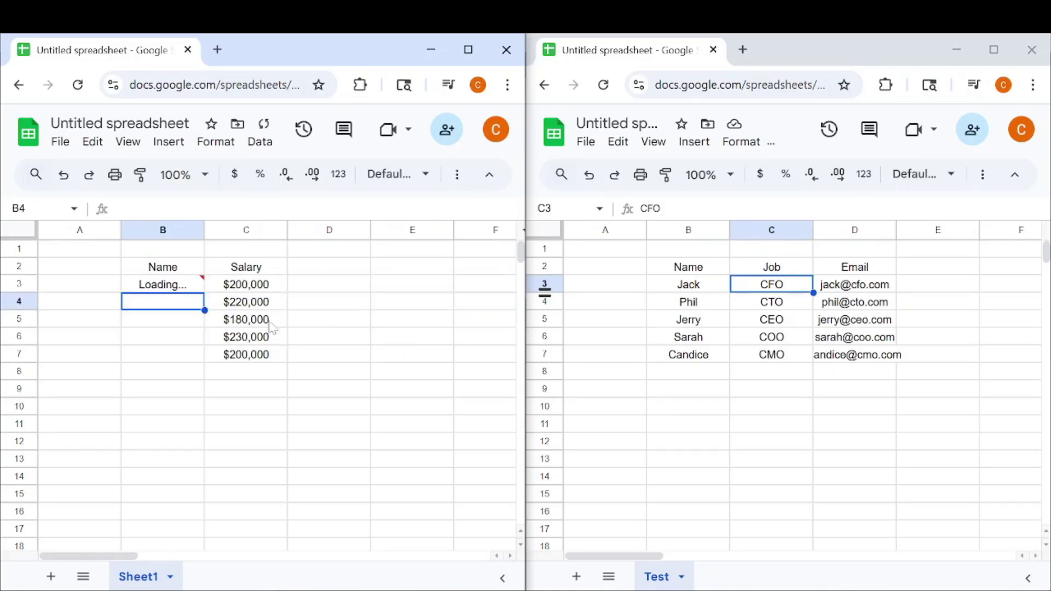
# - Allow access from B3's #REF! prompt so the cell shows Jack
pyautogui.click(176, 286)
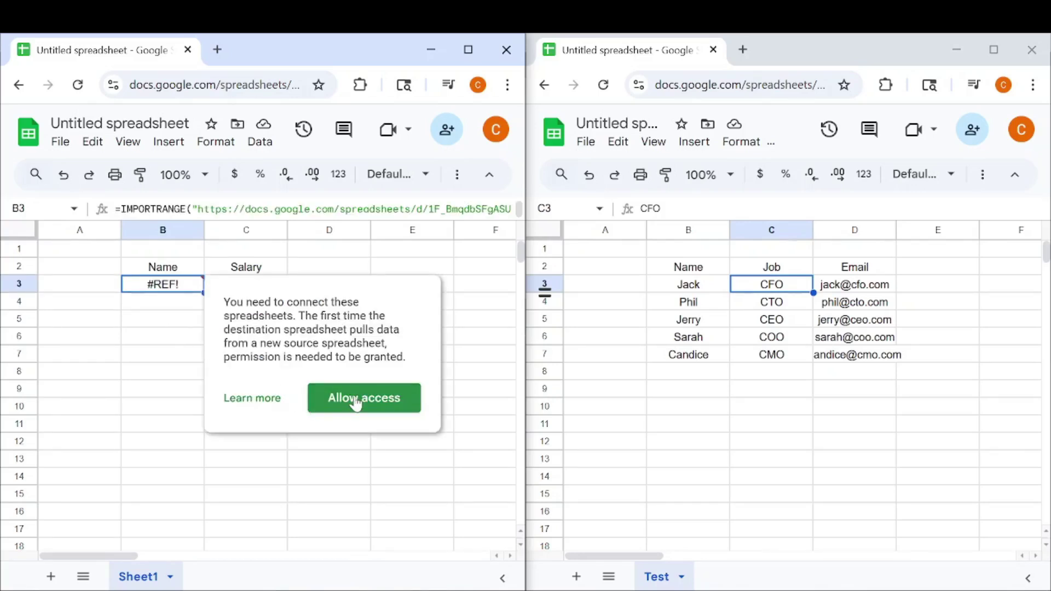
pyautogui.click(355, 400)
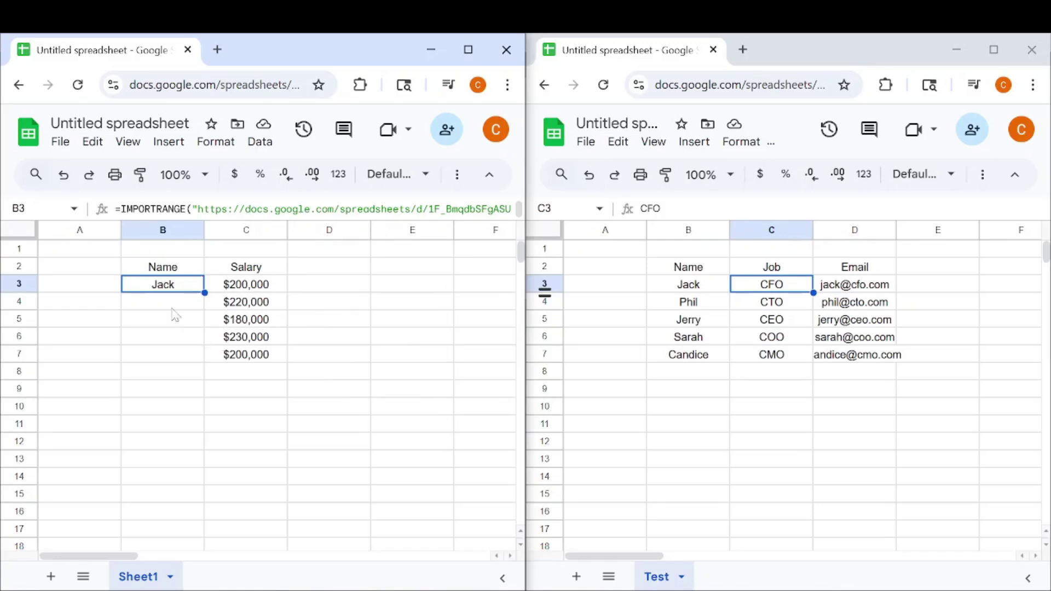
pyautogui.click(175, 304)
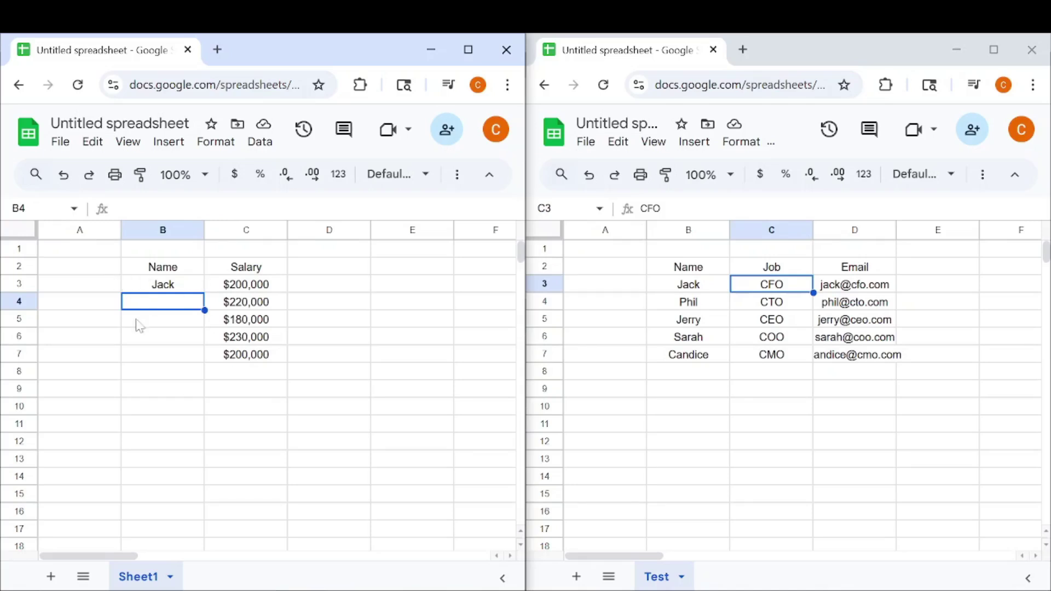
# - Rename Jack to Jackie in the source Test sheet's B3
pyautogui.click(173, 288)
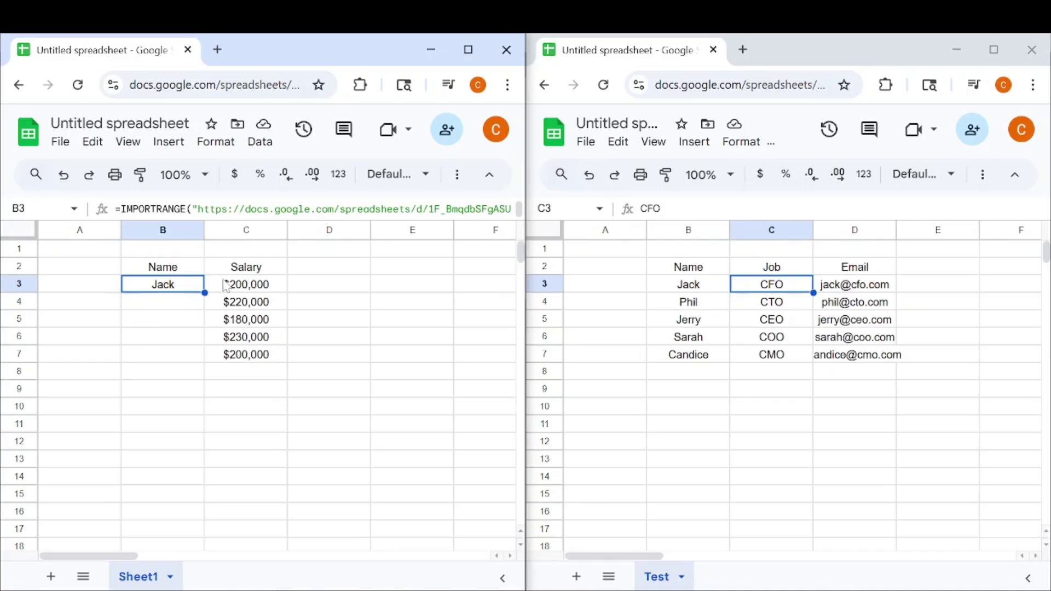
pyautogui.click(329, 301)
pyautogui.click(688, 285)
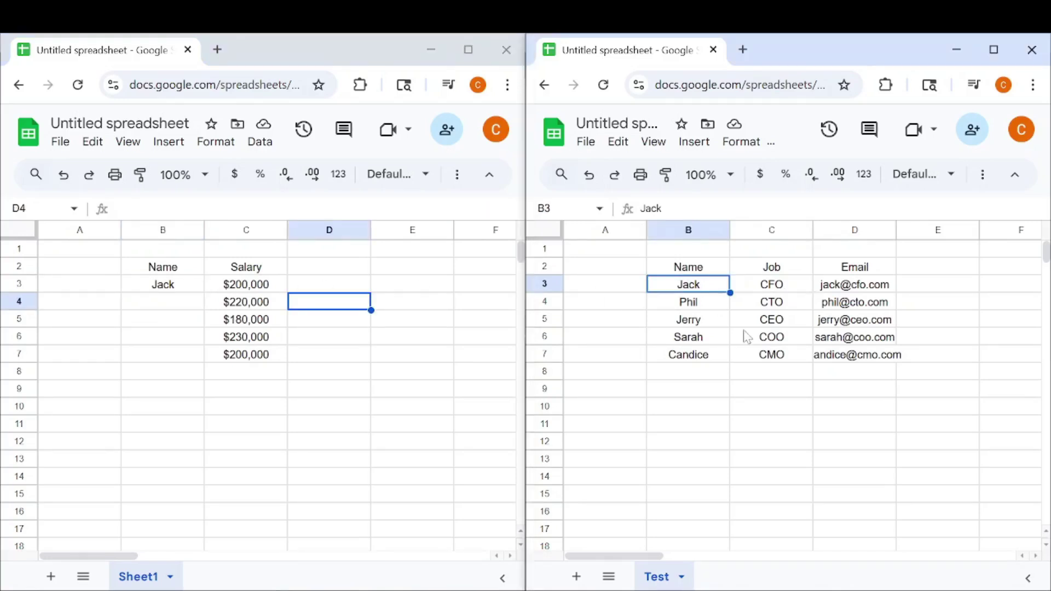
pyautogui.write('Jackie')
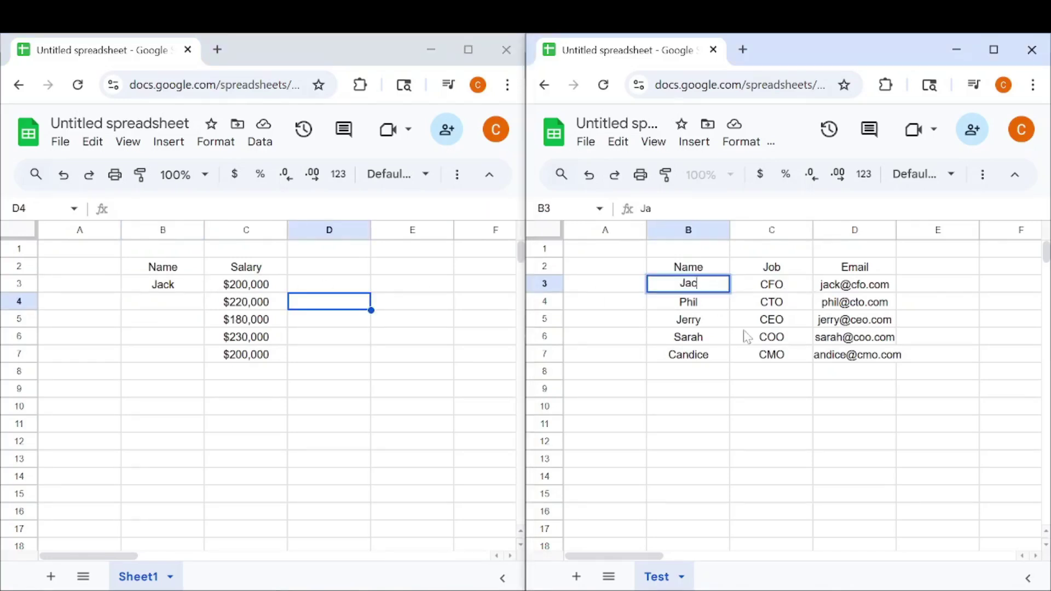
pyautogui.press('Return')
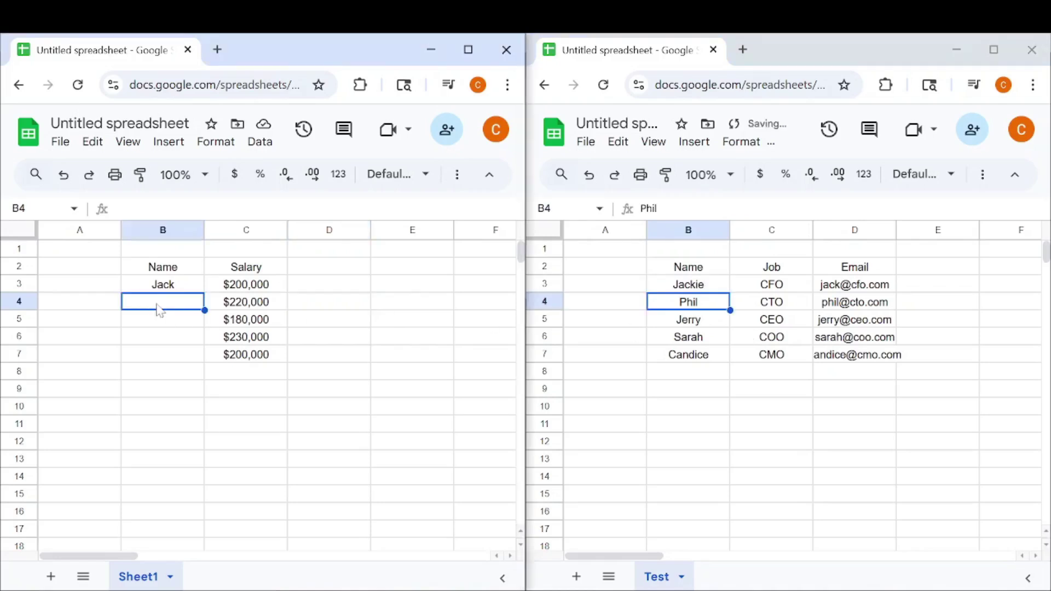
# - Check that Sheet1's B3 now shows Jackie
pyautogui.click(158, 308)
pyautogui.click(188, 287)
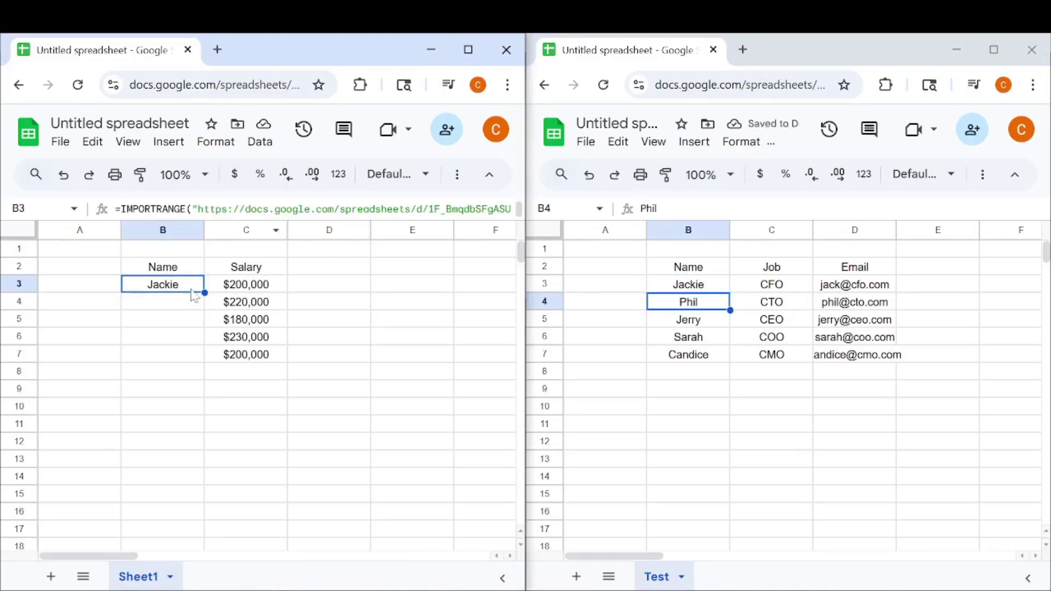
pyautogui.click(193, 298)
pyautogui.click(164, 289)
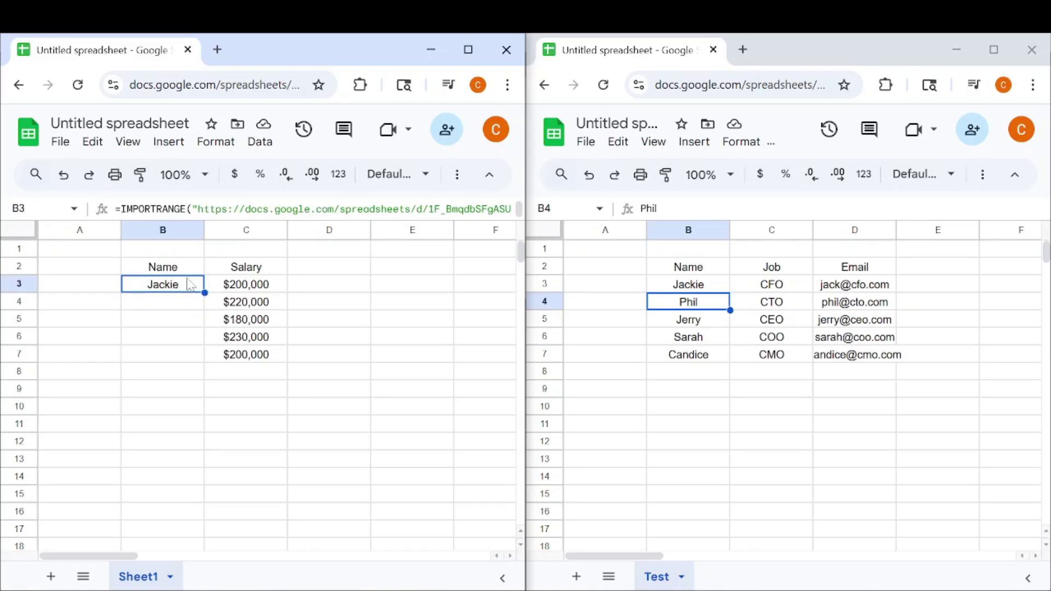